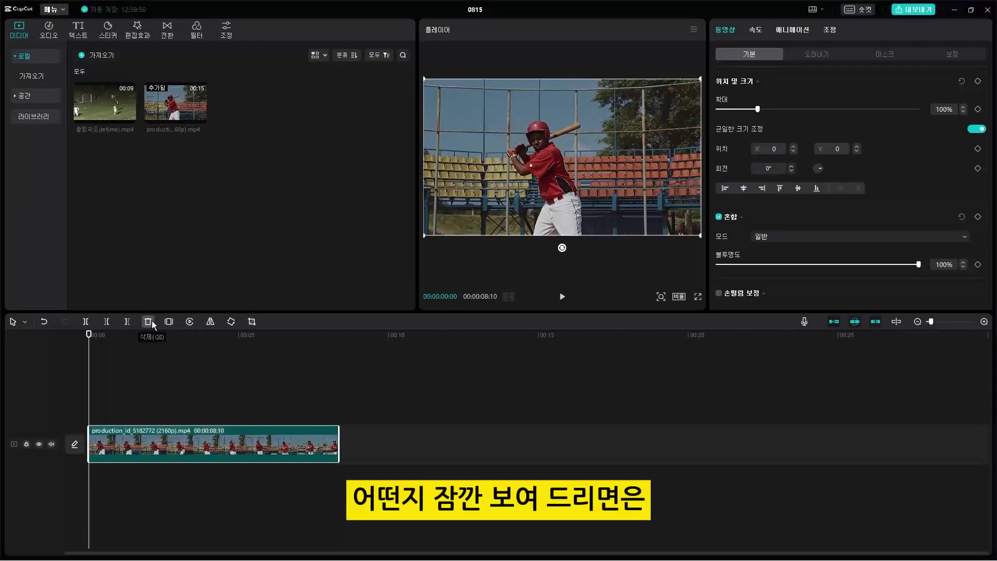
Play the baseball clip to the moment of the hit and insert a freeze frame at 00:00:03:05.
{"action": "key", "text": "space"}
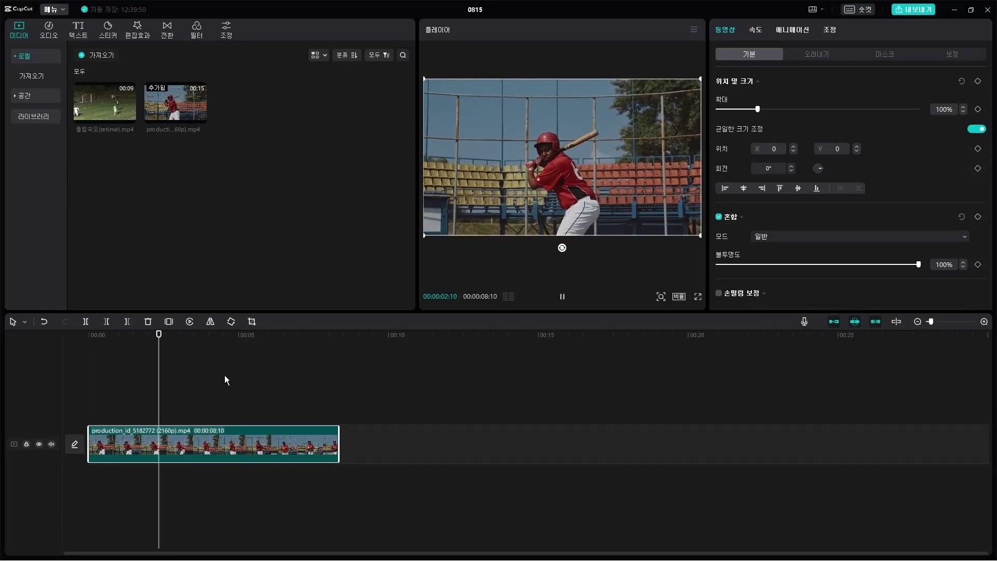
{"action": "key", "text": "space"}
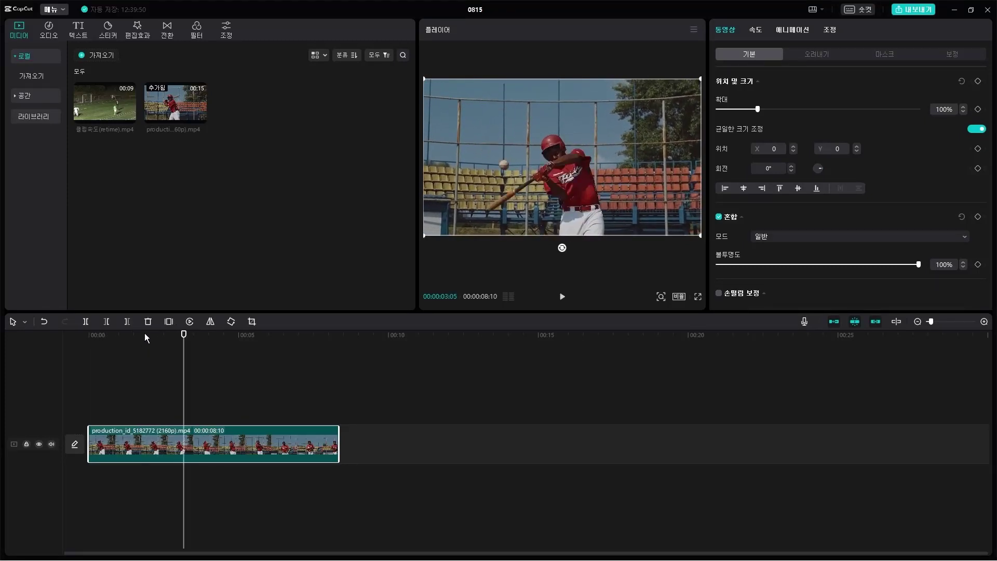
{"action": "left_click", "coordinate": [170, 322]}
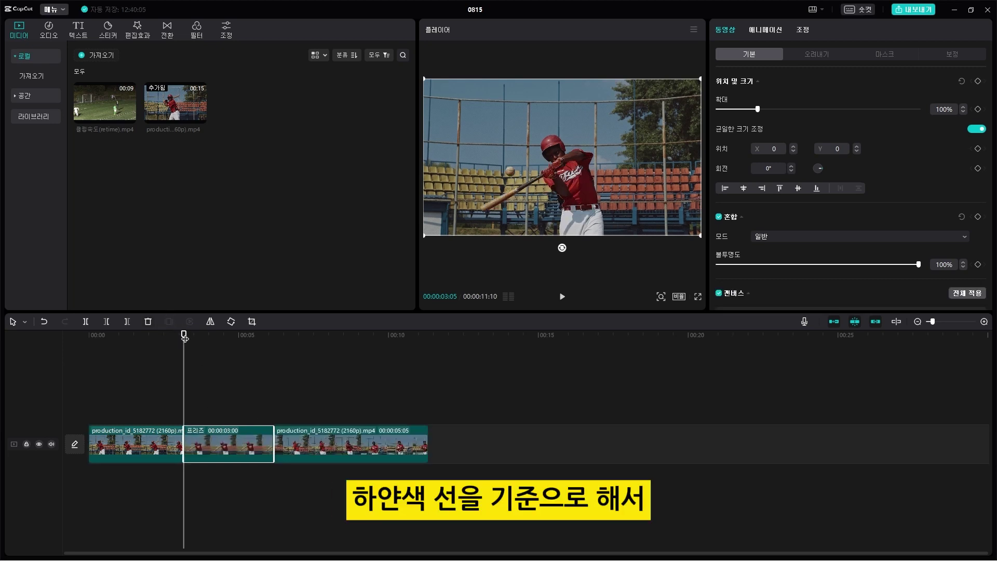
Review the transition into and out of the freeze frame by playing the timeline from several points before it.
{"action": "left_click_drag", "start_coordinate": [184, 333], "coordinate": [149, 337]}
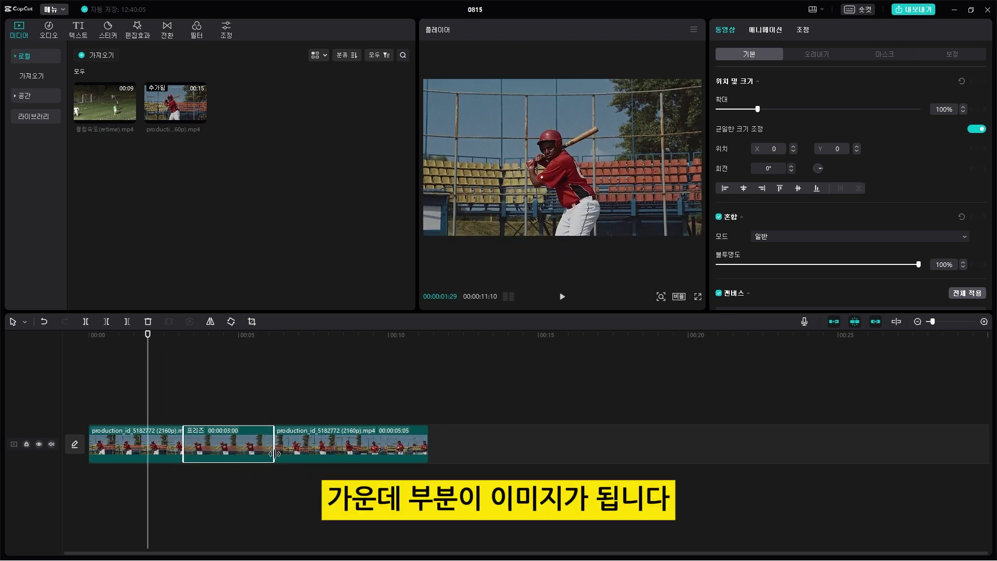
{"action": "left_click_drag", "start_coordinate": [149, 339], "coordinate": [118, 337]}
{"action": "key", "text": "space"}
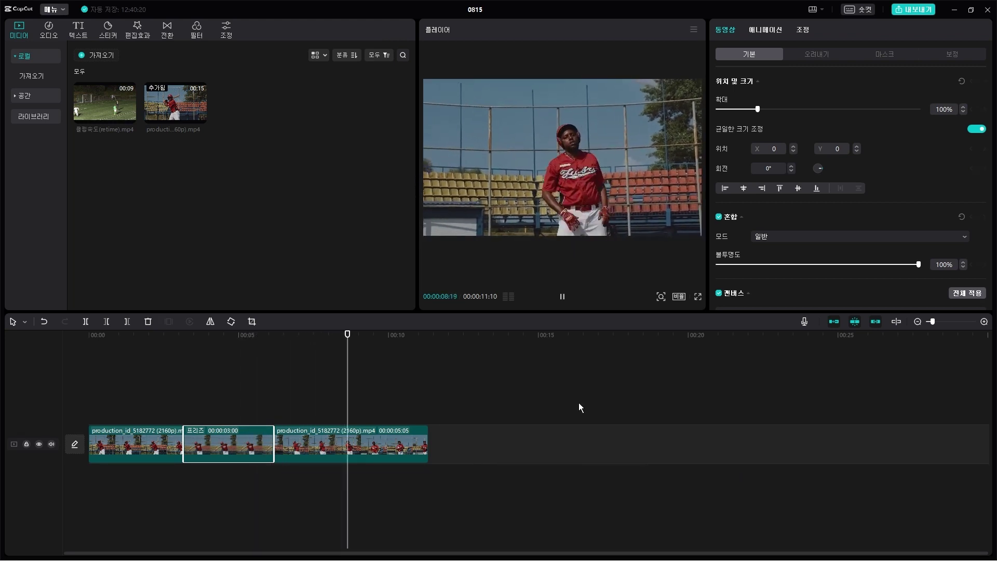
{"action": "key", "text": "space"}
{"action": "left_click", "coordinate": [280, 334]}
{"action": "left_click", "coordinate": [137, 381]}
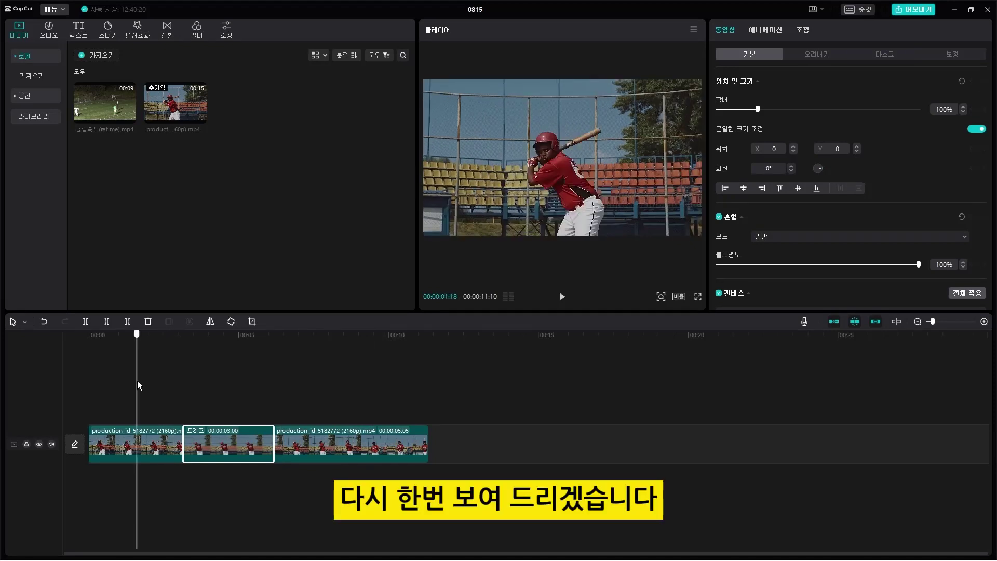
{"action": "key", "text": "space"}
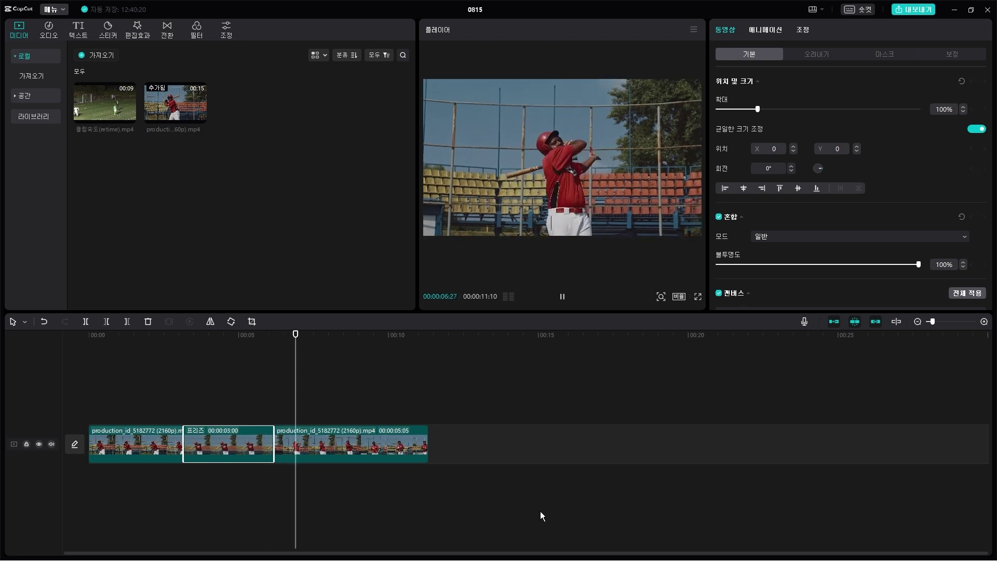
{"action": "key", "text": "space"}
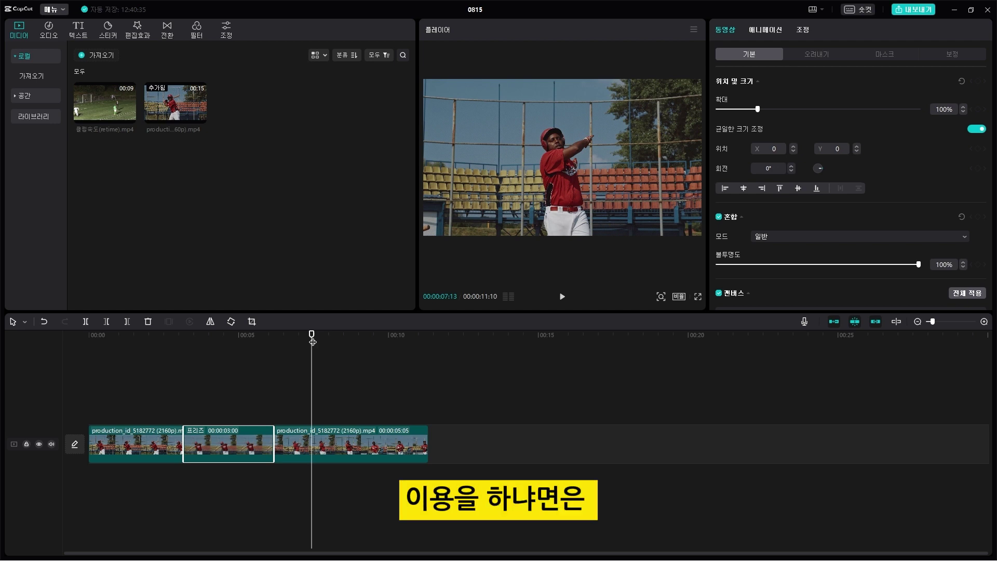
{"action": "left_click_drag", "start_coordinate": [314, 337], "coordinate": [128, 338]}
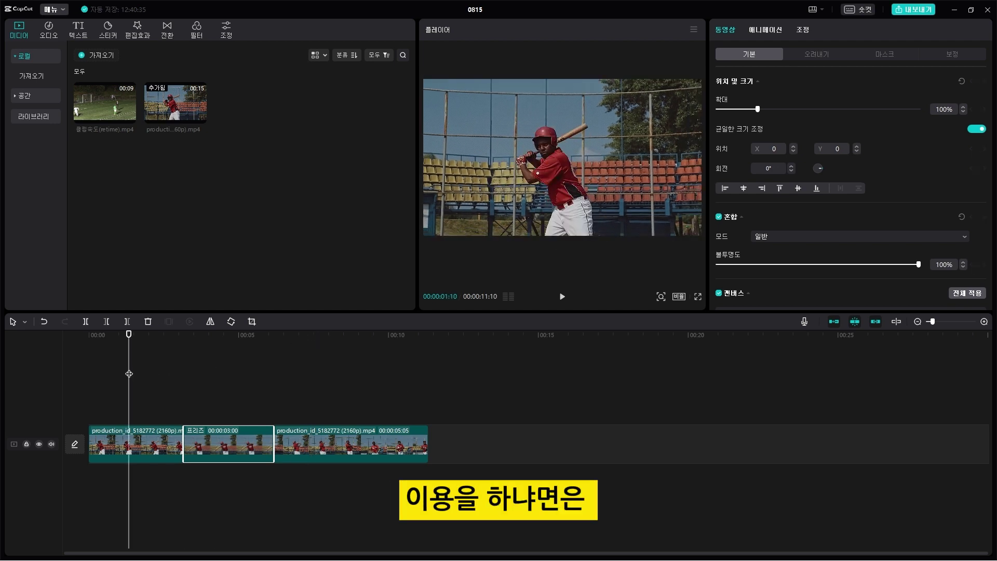
{"action": "left_click", "coordinate": [195, 362]}
{"action": "left_click_drag", "start_coordinate": [198, 342], "coordinate": [150, 341]}
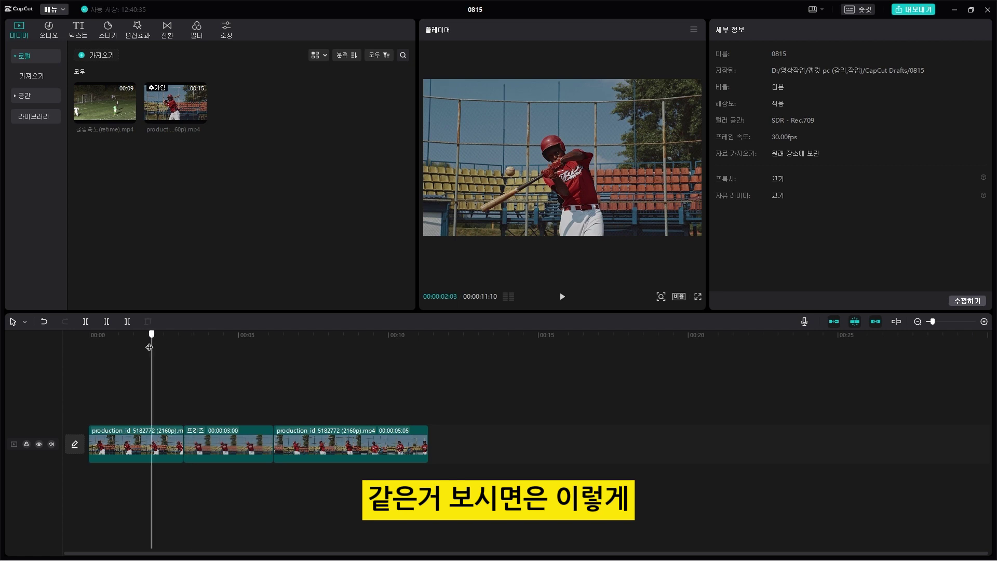
{"action": "key", "text": "space"}
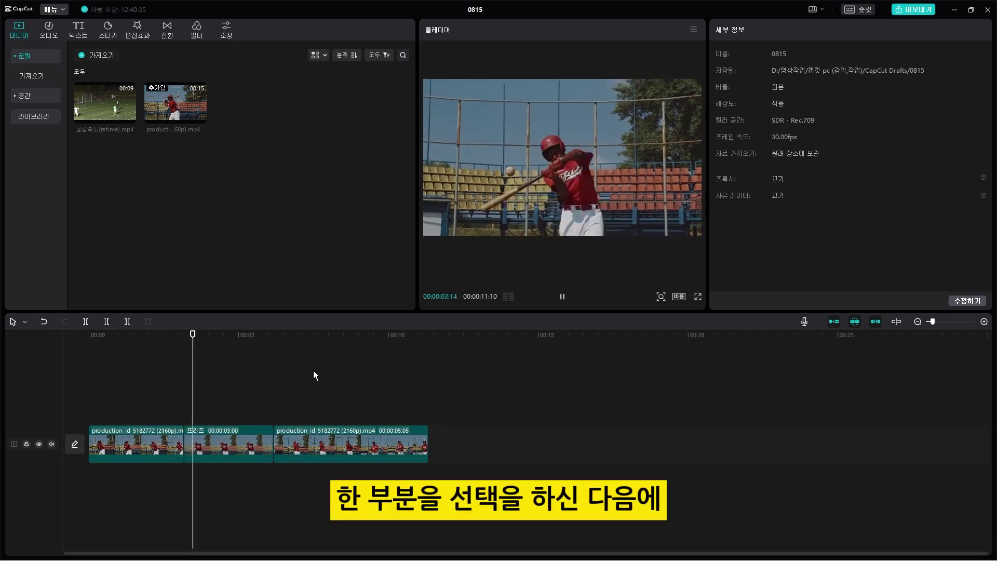
{"action": "key", "text": "space"}
Apply the popular video effect 돋보기 (magnifier) to the freeze-frame clip.
{"action": "left_click", "coordinate": [235, 442]}
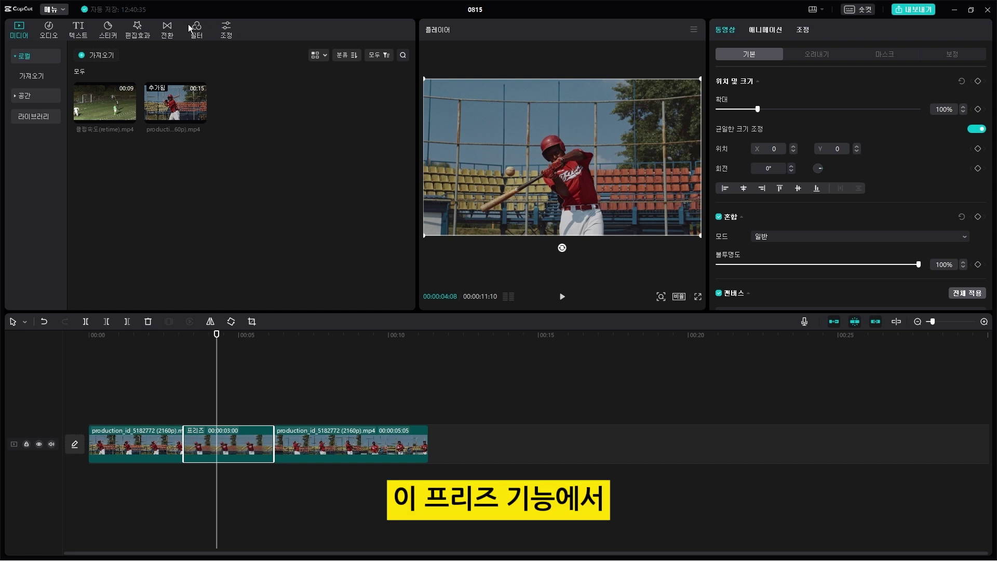
{"action": "left_click", "coordinate": [142, 32]}
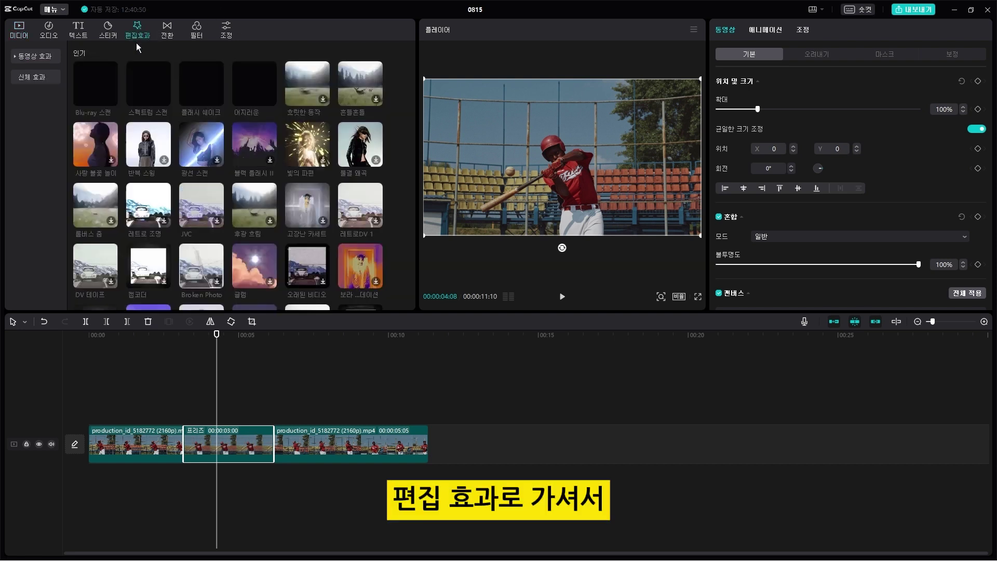
{"action": "left_click", "coordinate": [44, 58]}
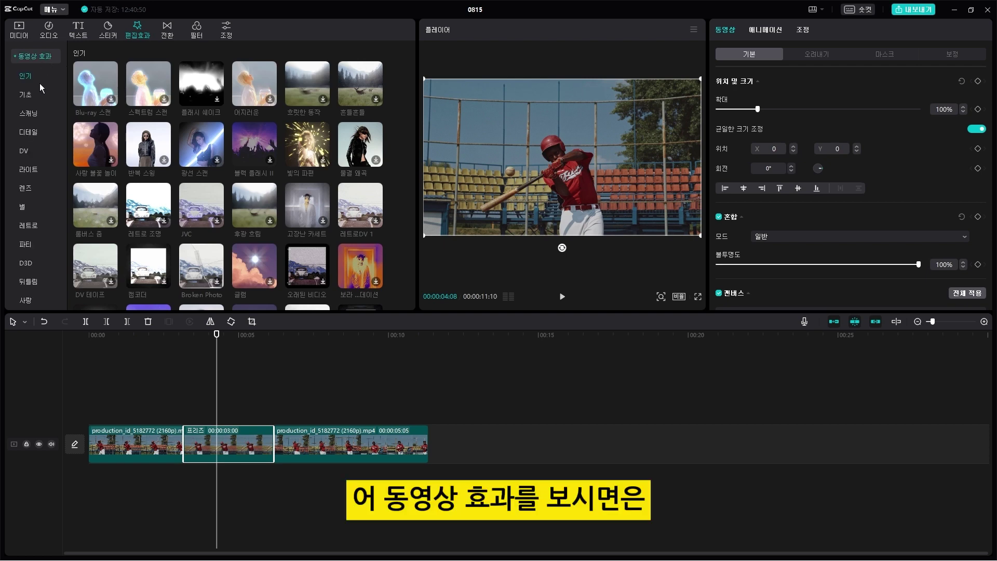
{"action": "scroll", "coordinate": [276, 151], "scroll_direction": "down", "scroll_amount": 6}
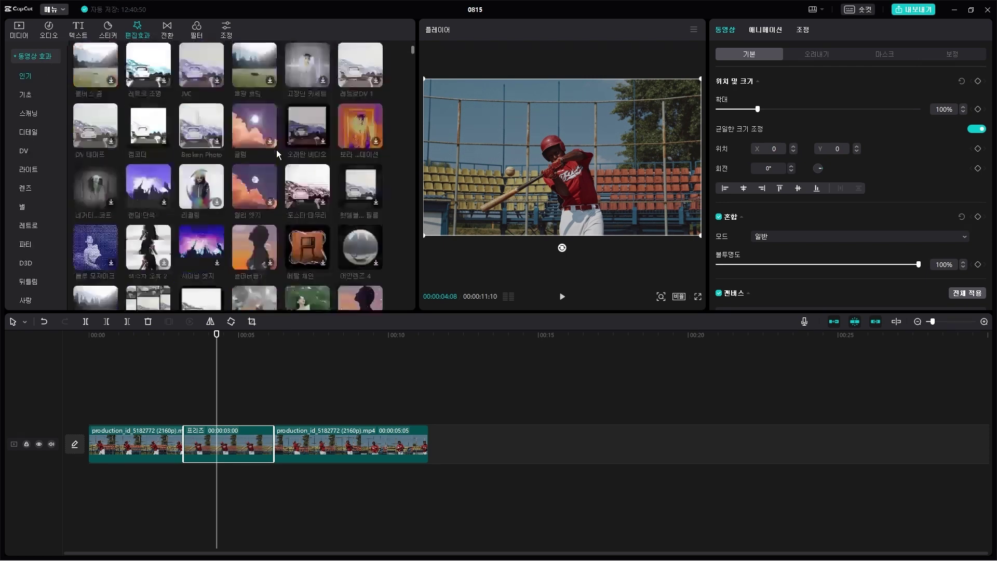
{"action": "scroll", "coordinate": [276, 149], "scroll_direction": "down", "scroll_amount": 2}
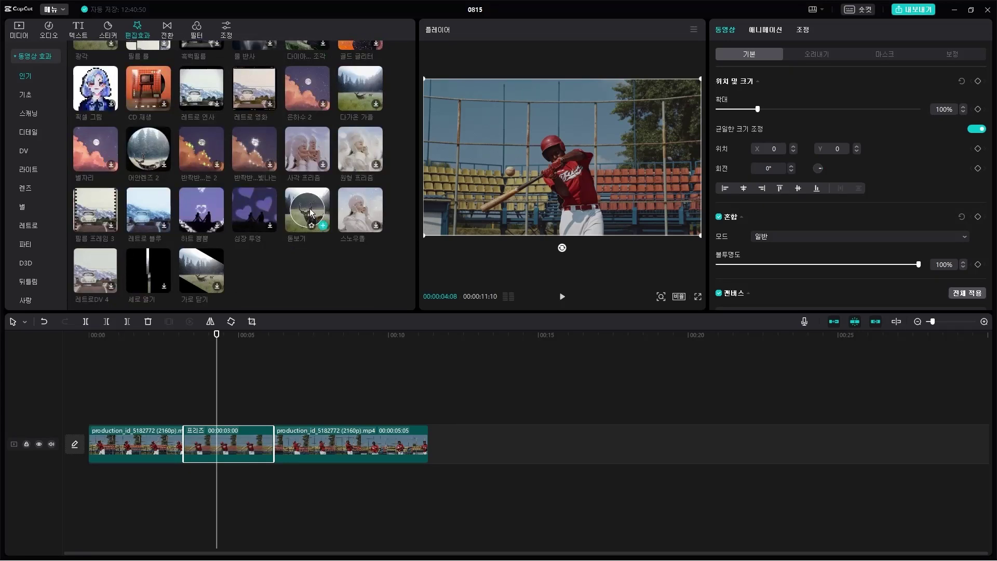
{"action": "left_click_drag", "start_coordinate": [310, 223], "coordinate": [213, 437]}
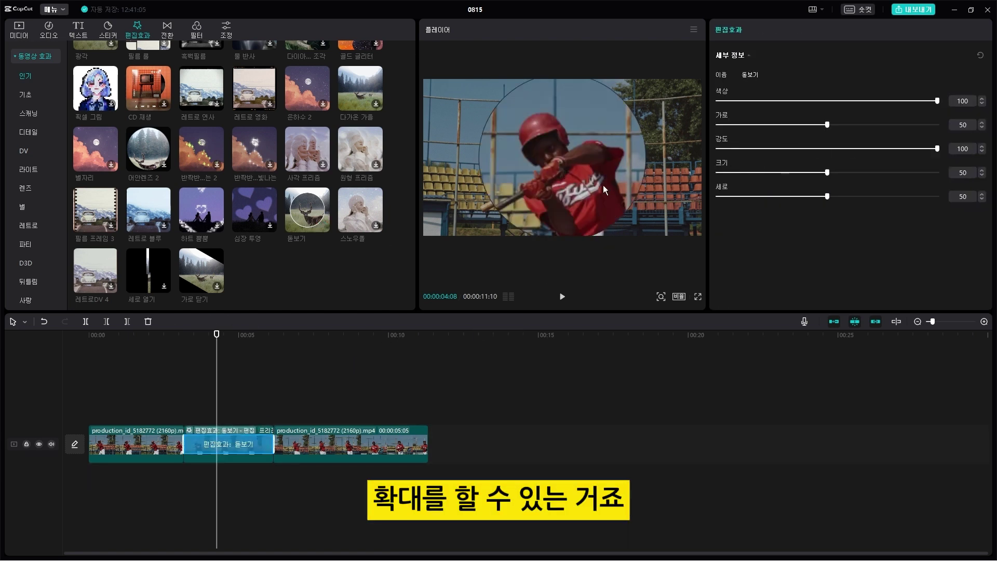
Shrink the magnifier and position it over the ball and bat by adjusting its size and horizontal position, with the vertical value at 39.
{"action": "left_click_drag", "start_coordinate": [826, 126], "coordinate": [792, 126]}
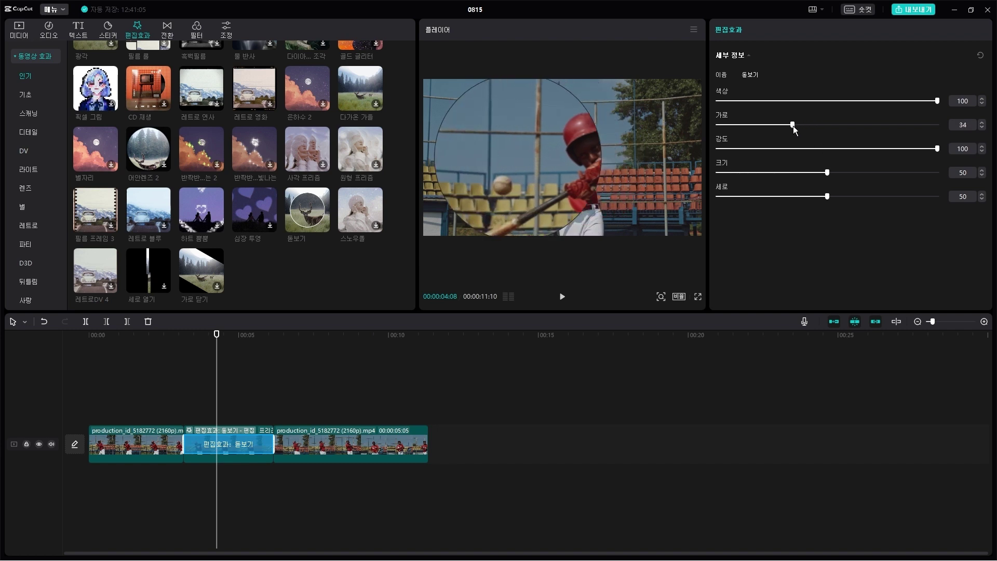
{"action": "left_click_drag", "start_coordinate": [826, 196], "coordinate": [804, 205]}
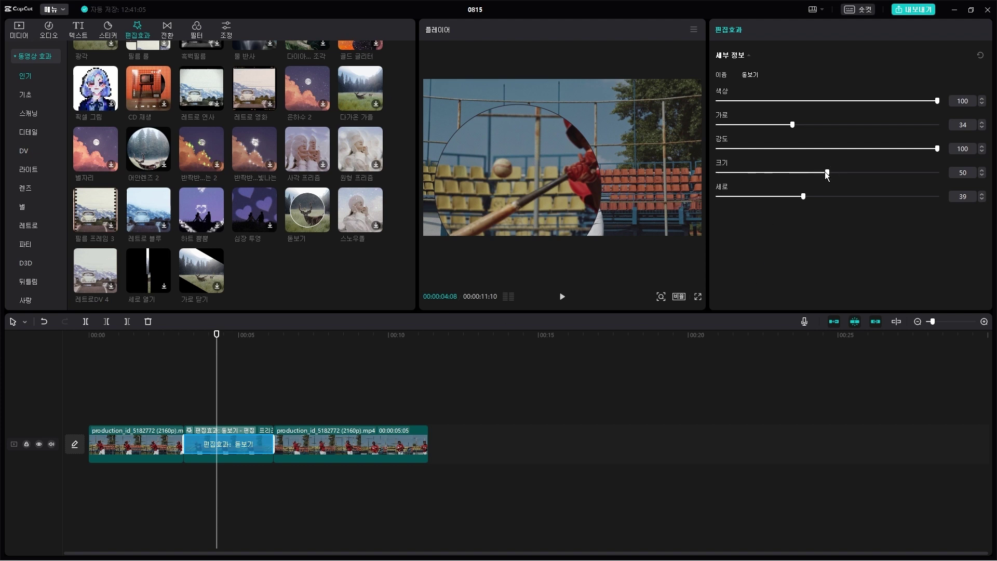
{"action": "left_click_drag", "start_coordinate": [826, 173], "coordinate": [806, 196]}
{"action": "left_click_drag", "start_coordinate": [792, 124], "coordinate": [789, 129]}
{"action": "left_click", "coordinate": [257, 360]}
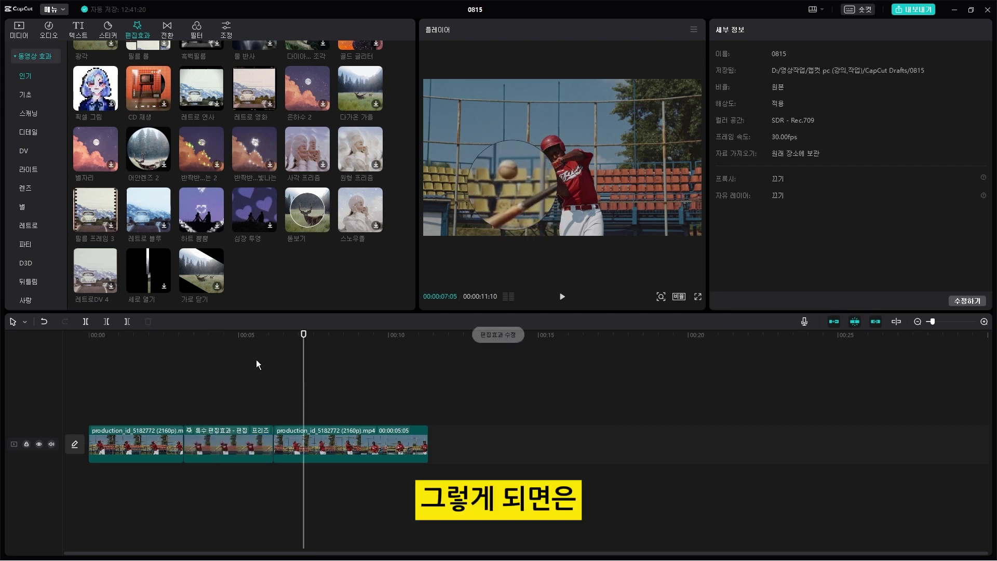
Preview the magnified freeze frame from near the start, advance frame by frame within it, and continue playing into the following footage.
{"action": "left_click", "coordinate": [96, 379]}
{"action": "key", "text": "space"}
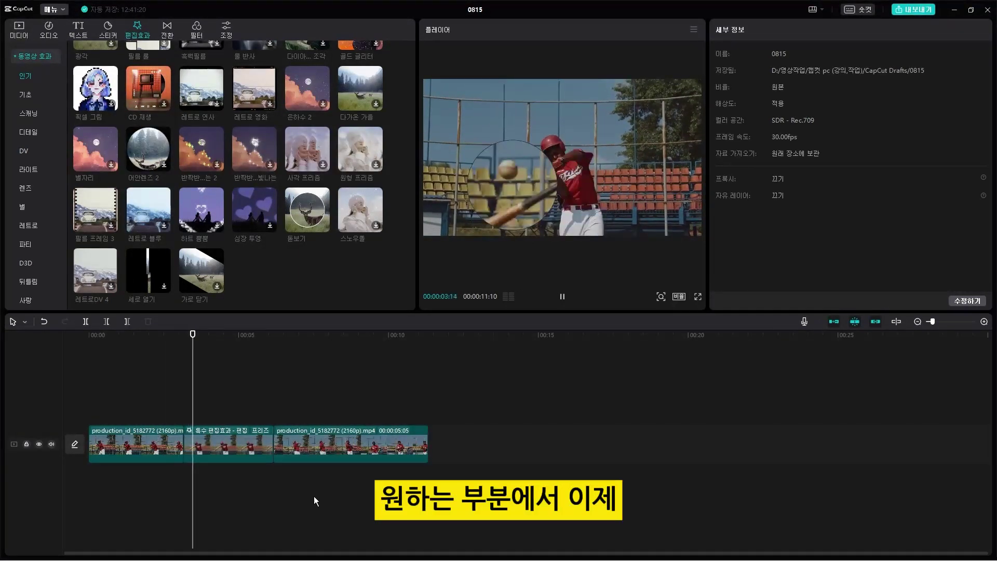
{"action": "key", "text": "space"}
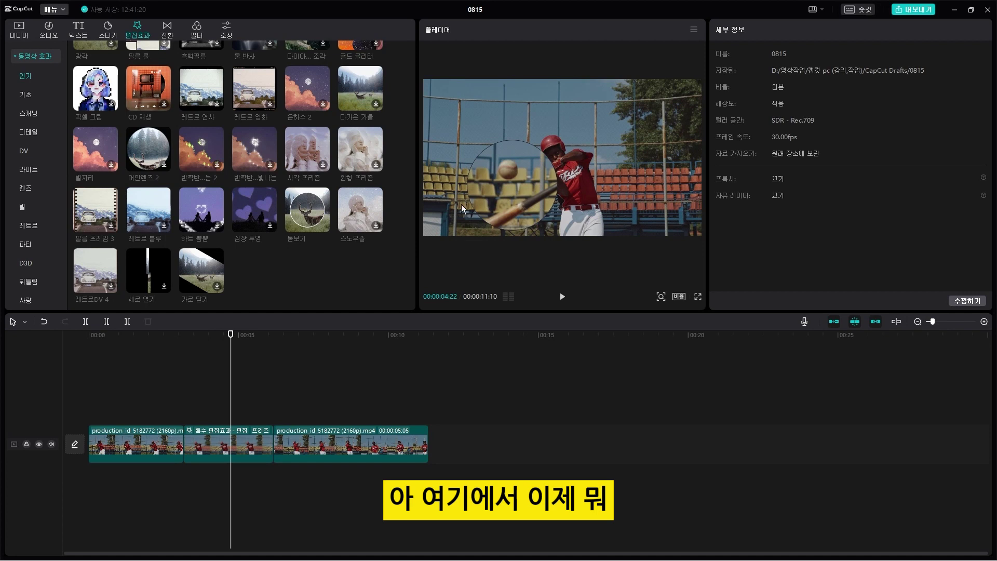
{"action": "key", "text": "Right"}
{"action": "key", "text": "Right"}
{"action": "key", "text": "Right"}
{"action": "key", "text": "Right"}
{"action": "key", "text": "Right"}
{"action": "key", "text": "Right"}
{"action": "key", "text": "Right"}
{"action": "key", "text": "Right"}
{"action": "key", "text": "Right"}
{"action": "key", "text": "Right"}
{"action": "key", "text": "Right"}
{"action": "key", "text": "Right"}
{"action": "key", "text": "Right"}
{"action": "key", "text": "Right"}
{"action": "key", "text": "Right"}
{"action": "key", "text": "Right"}
{"action": "key", "text": "Right"}
{"action": "key", "text": "Right"}
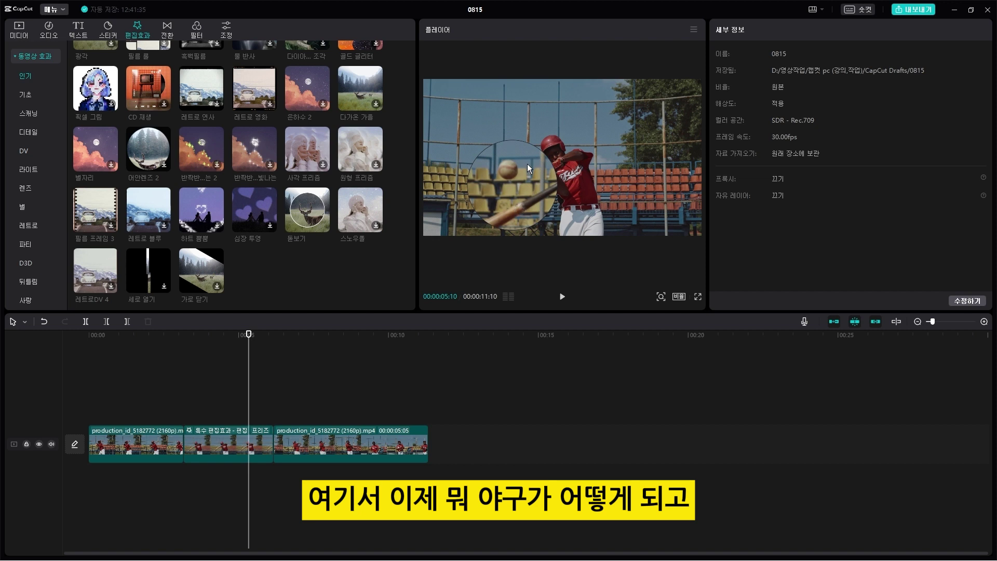
{"action": "key", "text": "space"}
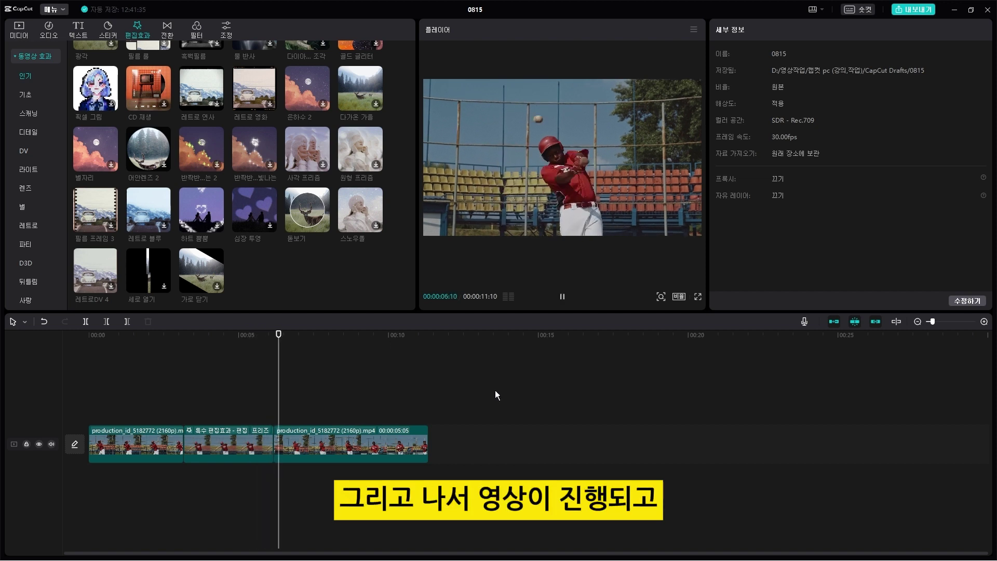
{"action": "key", "text": "space"}
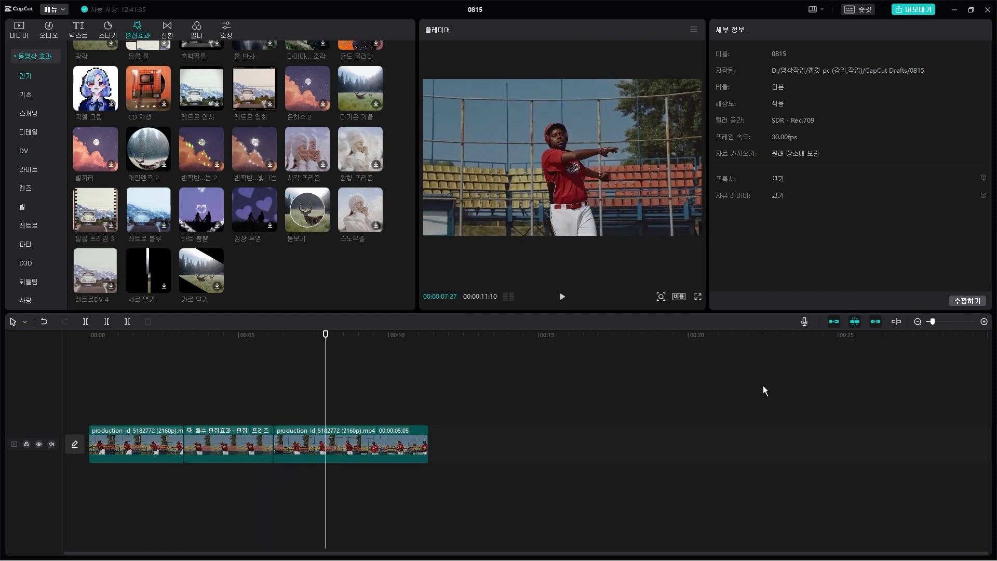
Lengthen the magnified freeze-frame clip by extending its end and play the timeline to check it.
{"action": "left_click_drag", "start_coordinate": [322, 341], "coordinate": [153, 376]}
{"action": "left_click", "coordinate": [239, 438]}
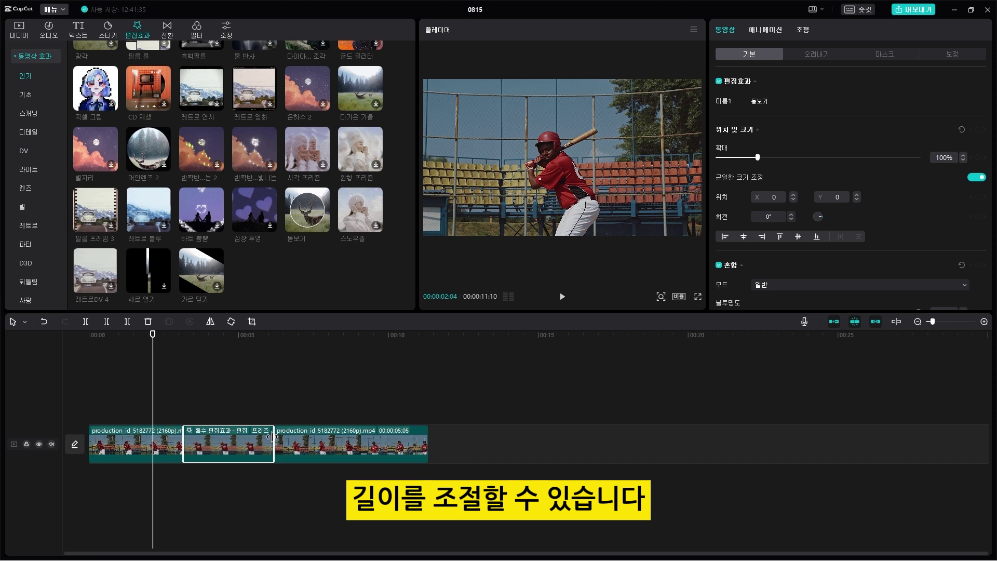
{"action": "left_click_drag", "start_coordinate": [272, 437], "coordinate": [348, 437]}
{"action": "key", "text": "space"}
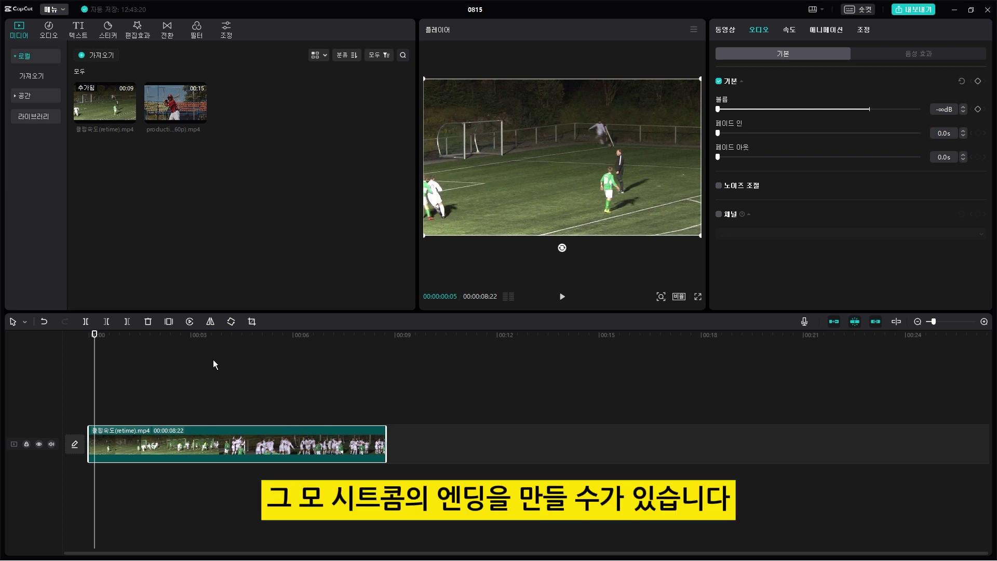
Play the soccer clip to 00:00:02:09 and insert a freeze frame there.
{"action": "key", "text": "space"}
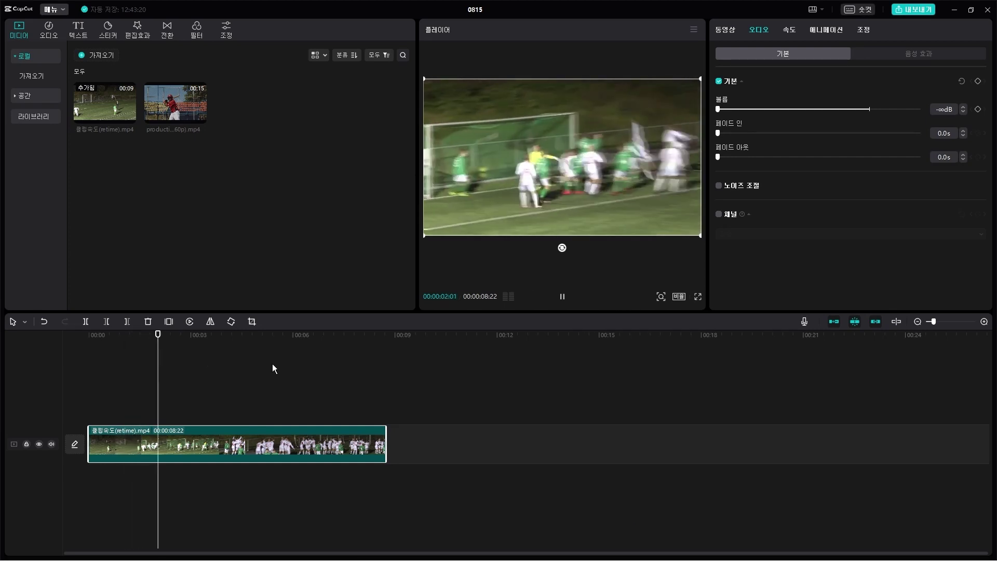
{"action": "key", "text": "space"}
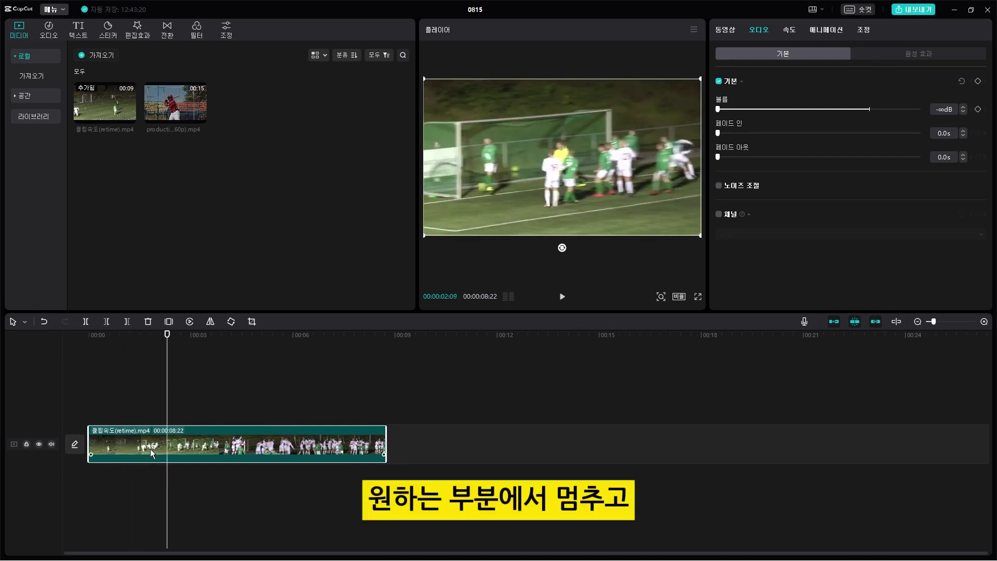
{"action": "left_click", "coordinate": [168, 321]}
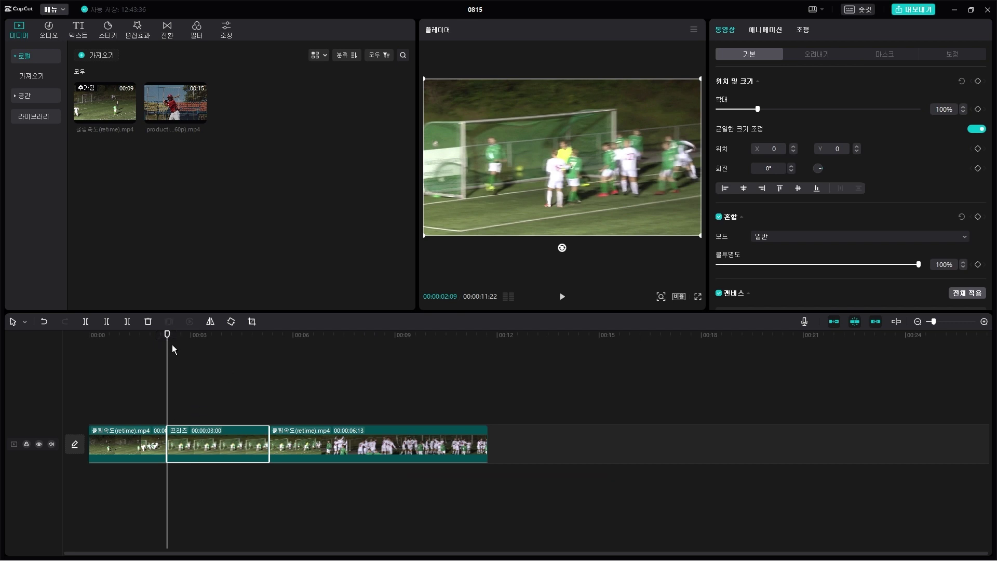
Delete the soccer footage that follows the freeze frame.
{"action": "left_click_drag", "start_coordinate": [172, 347], "coordinate": [169, 378]}
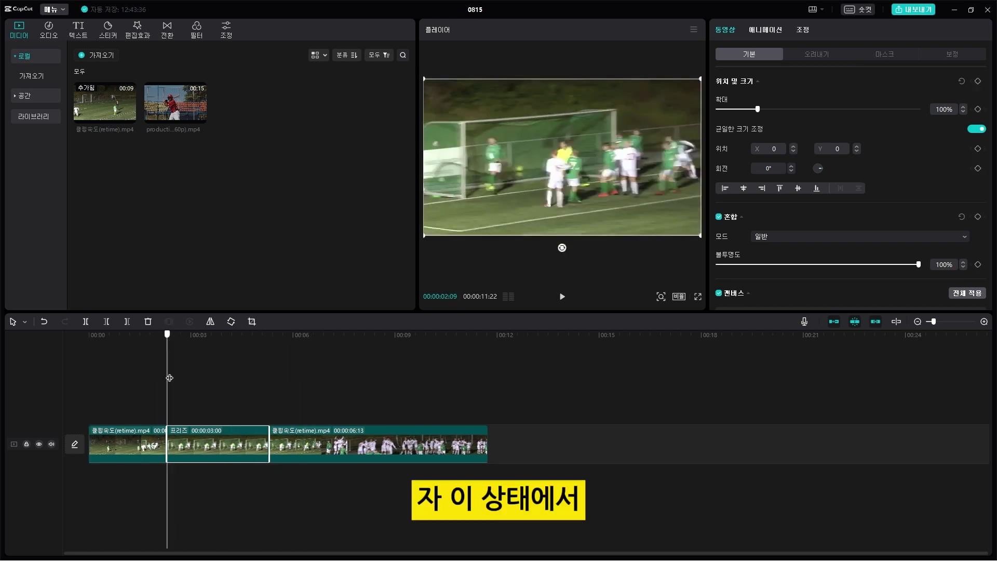
{"action": "left_click", "coordinate": [406, 446]}
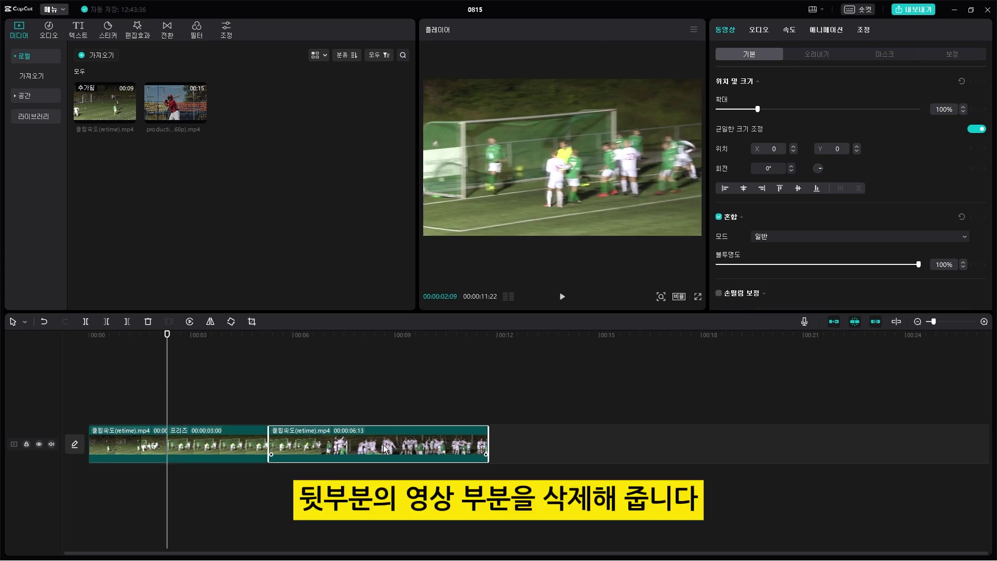
{"action": "key", "text": "Delete"}
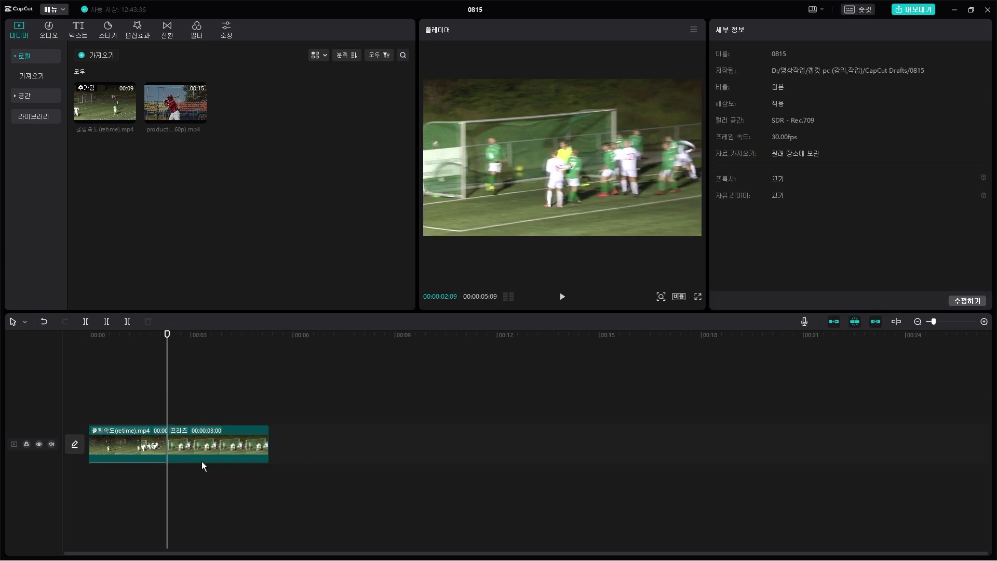
Play the shortened soccer sequence from the start into the freeze frame.
{"action": "left_click_drag", "start_coordinate": [163, 331], "coordinate": [86, 332]}
{"action": "key", "text": "space"}
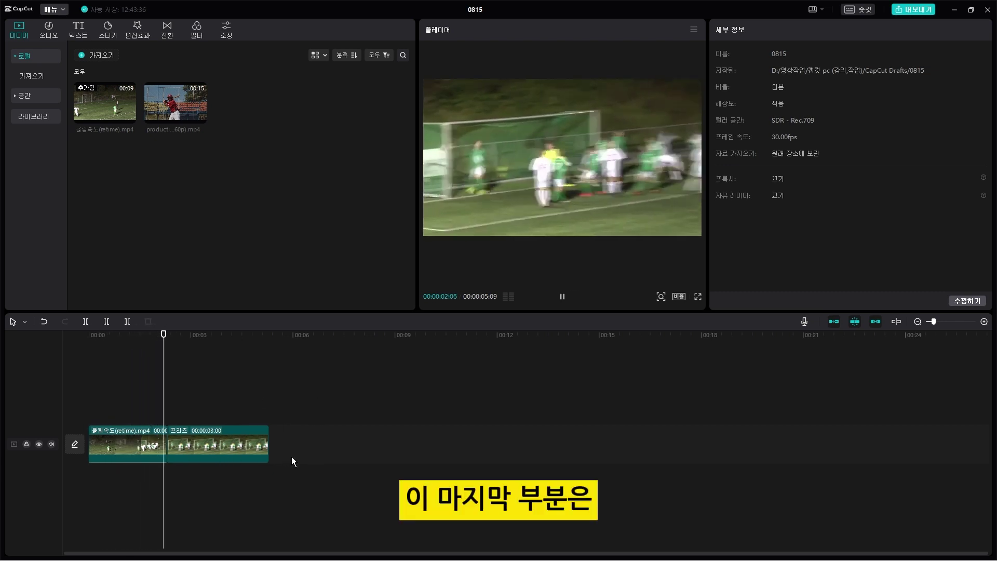
{"action": "key", "text": "space"}
Apply the black-and-white filter "흑백 1" to the freeze-frame clip at the end of the soccer sequence.
{"action": "left_click", "coordinate": [226, 444]}
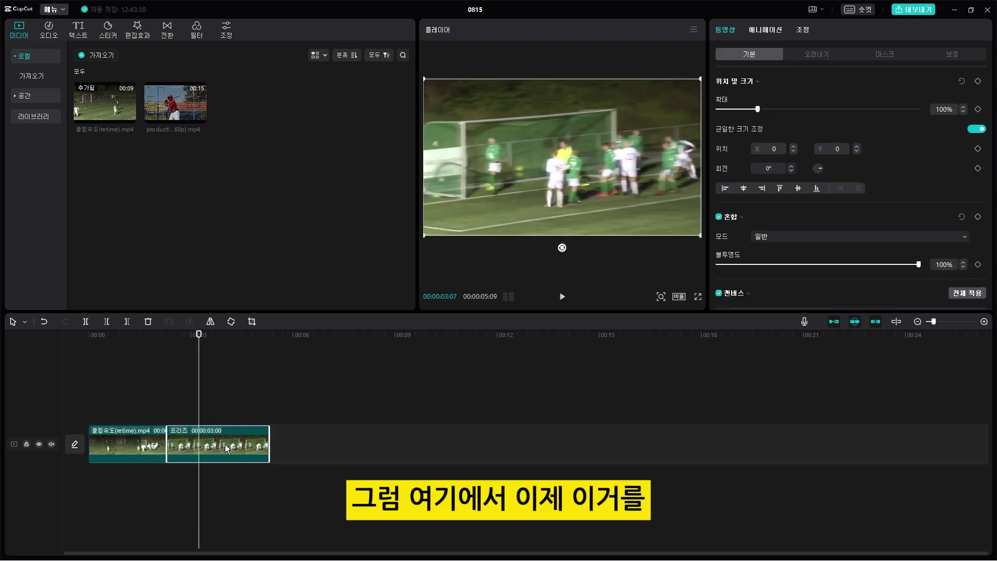
{"action": "left_click", "coordinate": [196, 27]}
{"action": "left_click_drag", "start_coordinate": [362, 105], "coordinate": [207, 440]}
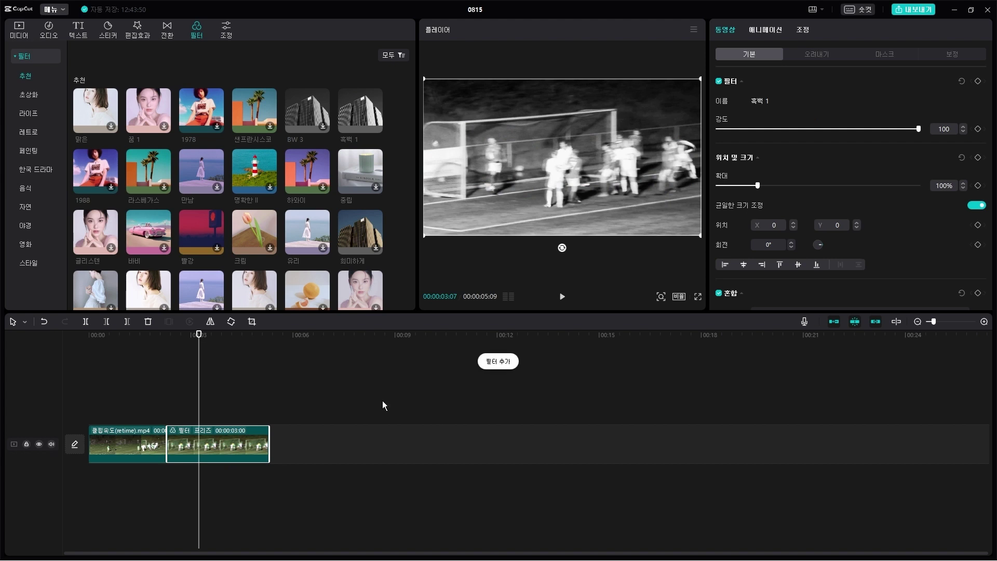
Play the soccer sequence from about the one-second mark to check the transition into the filtered freeze frame.
{"action": "left_click_drag", "start_coordinate": [200, 335], "coordinate": [151, 354]}
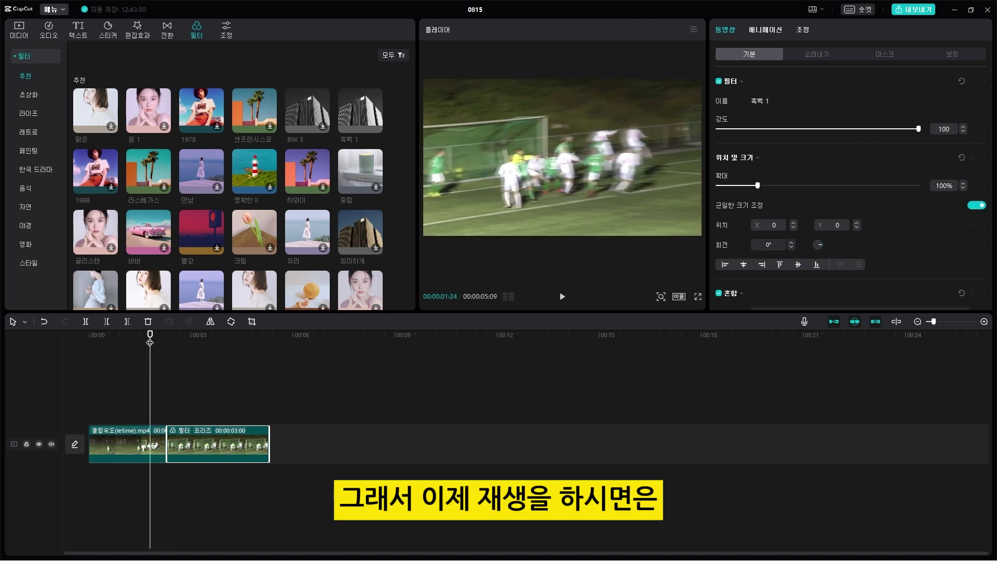
{"action": "left_click", "coordinate": [121, 335]}
{"action": "key", "text": "space"}
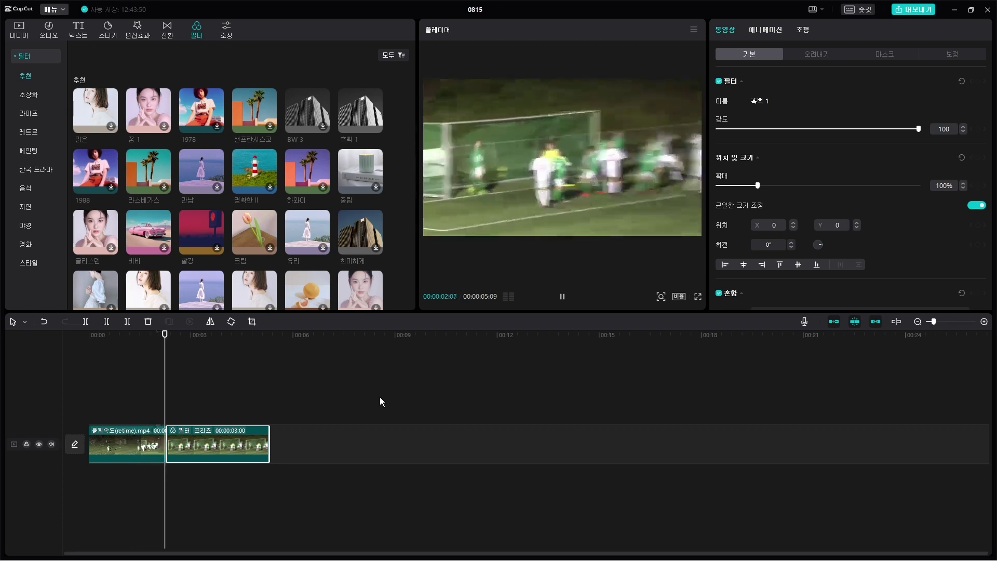
{"action": "key", "text": "space"}
{"action": "key", "text": "space"}
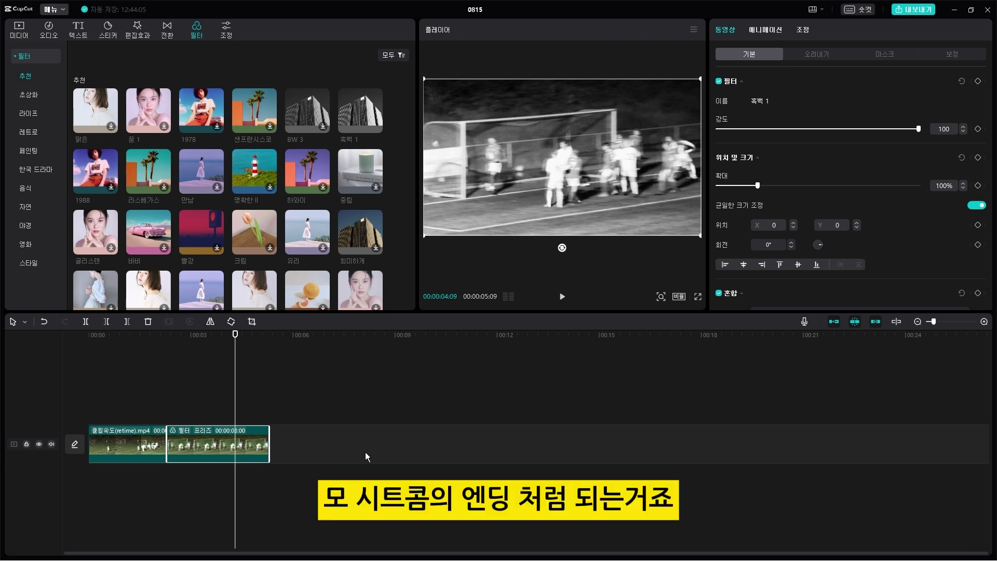
Deselect the freeze-frame clip and replay the whole soccer sequence from its beginning into the black-and-white ending.
{"action": "left_click", "coordinate": [234, 347]}
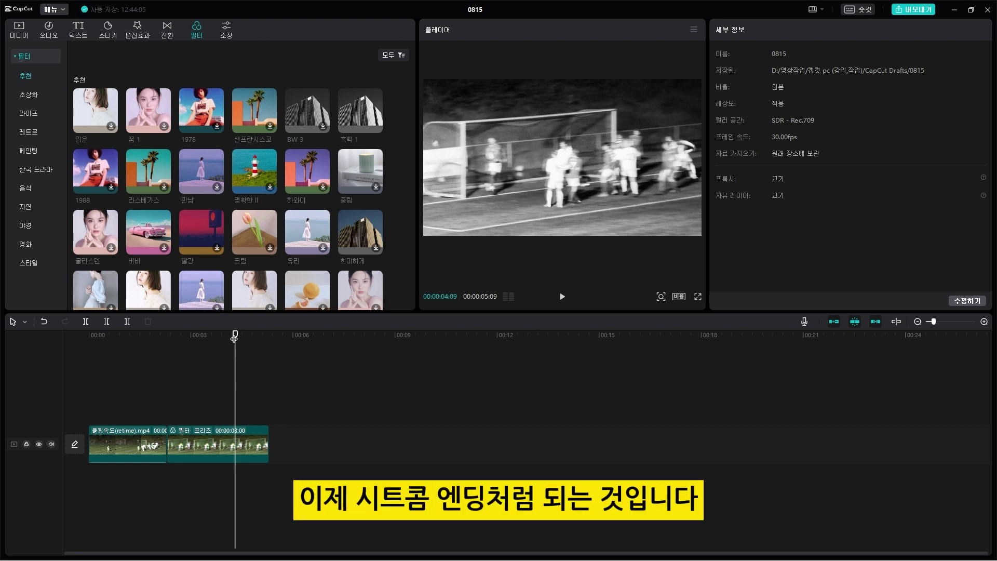
{"action": "left_click_drag", "start_coordinate": [209, 347], "coordinate": [87, 389]}
{"action": "key", "text": "space"}
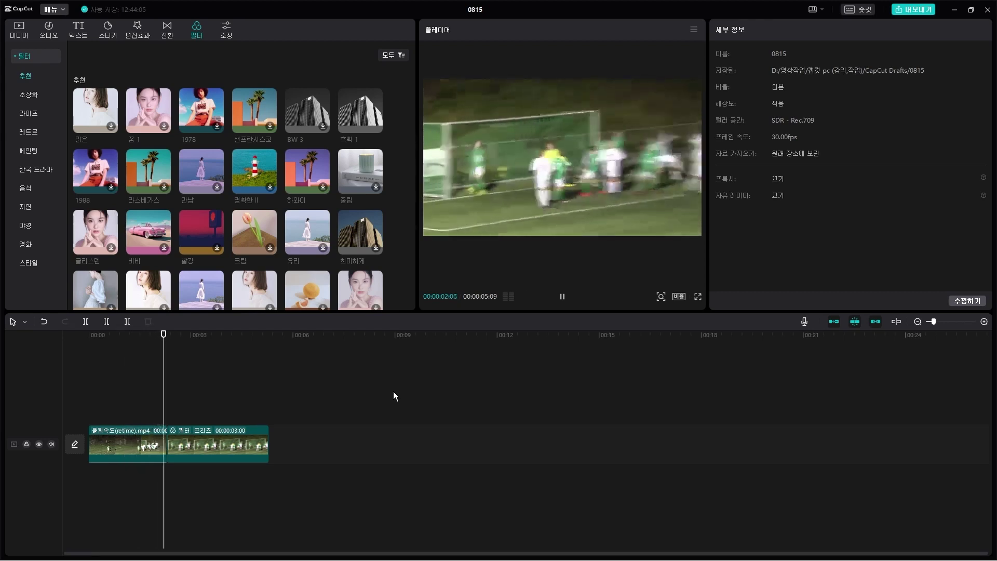
{"action": "key", "text": "space"}
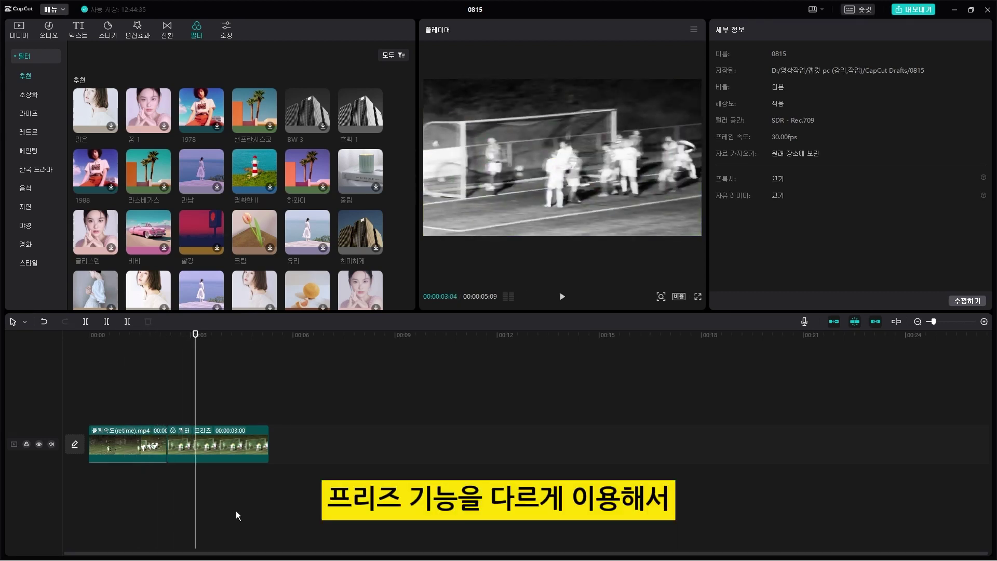